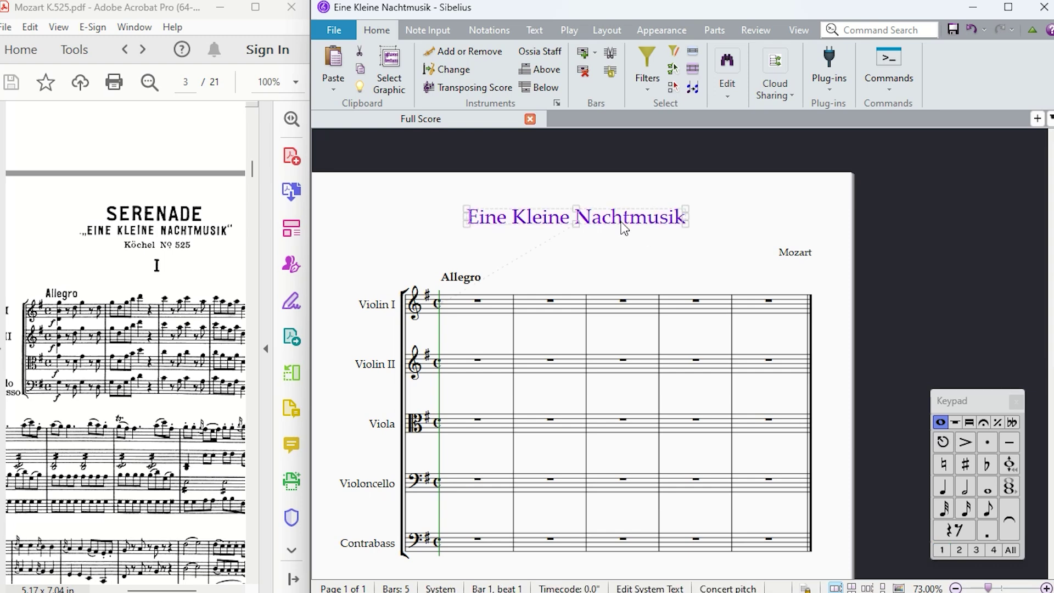
- Try editing the score title, which brings up the Info-page substitution prompt
left_click(793, 253)
key("Escape")
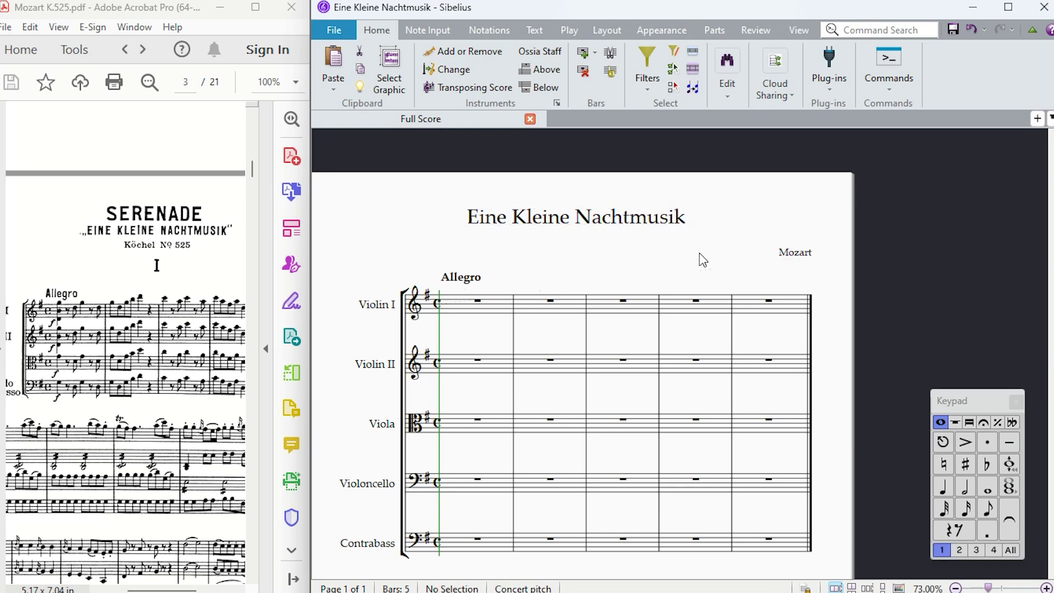
scroll(633, 367, "down", 3)
scroll(601, 403, "up", 3)
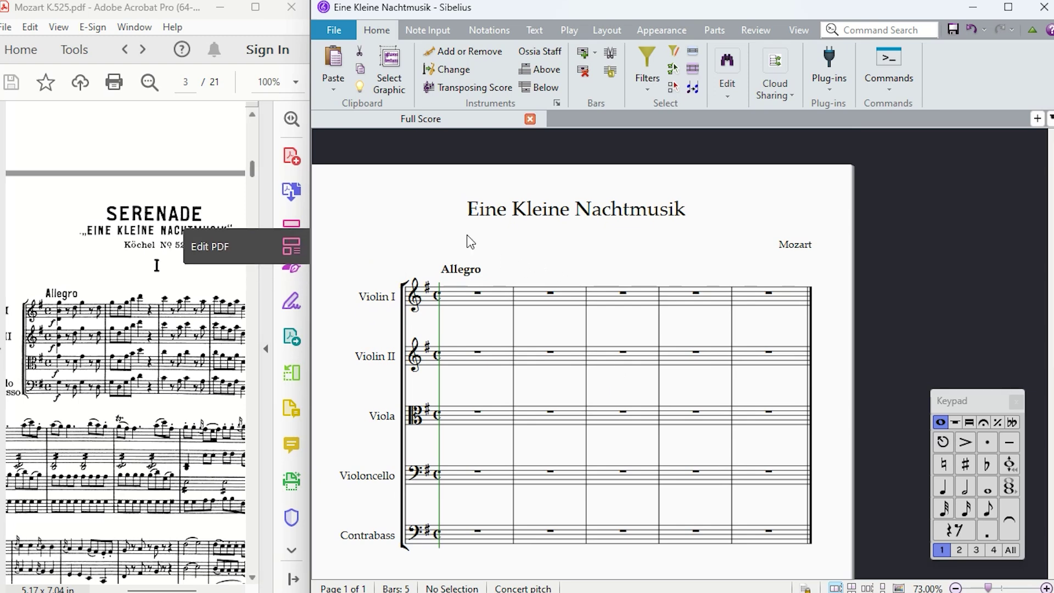
double_click(616, 211)
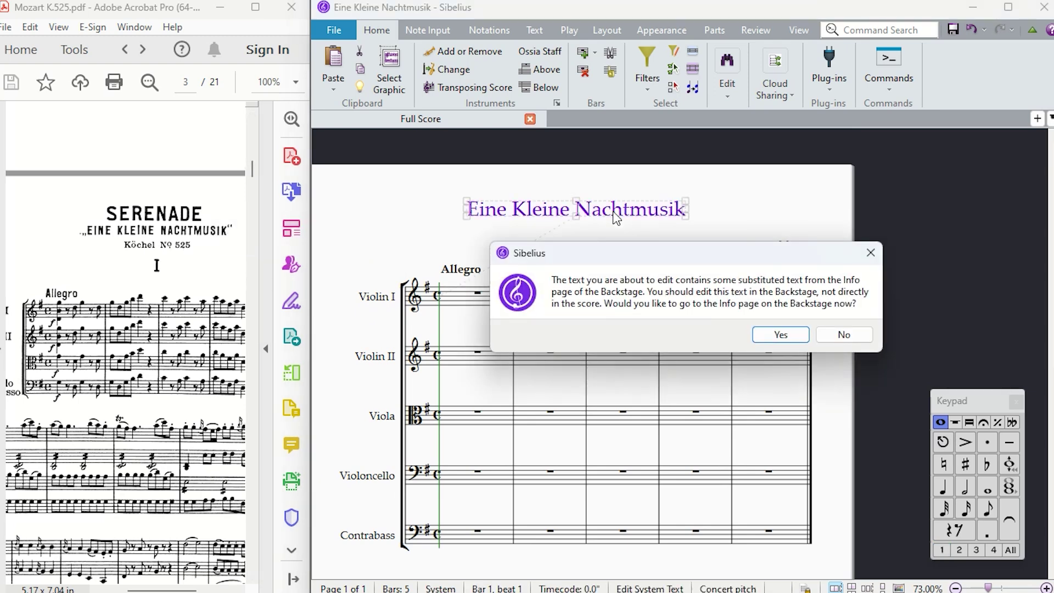
- Replace the Info-page Title 'Eine Kleine Nachtmusik' with 'Serenade' and return to the score
left_click(780, 335)
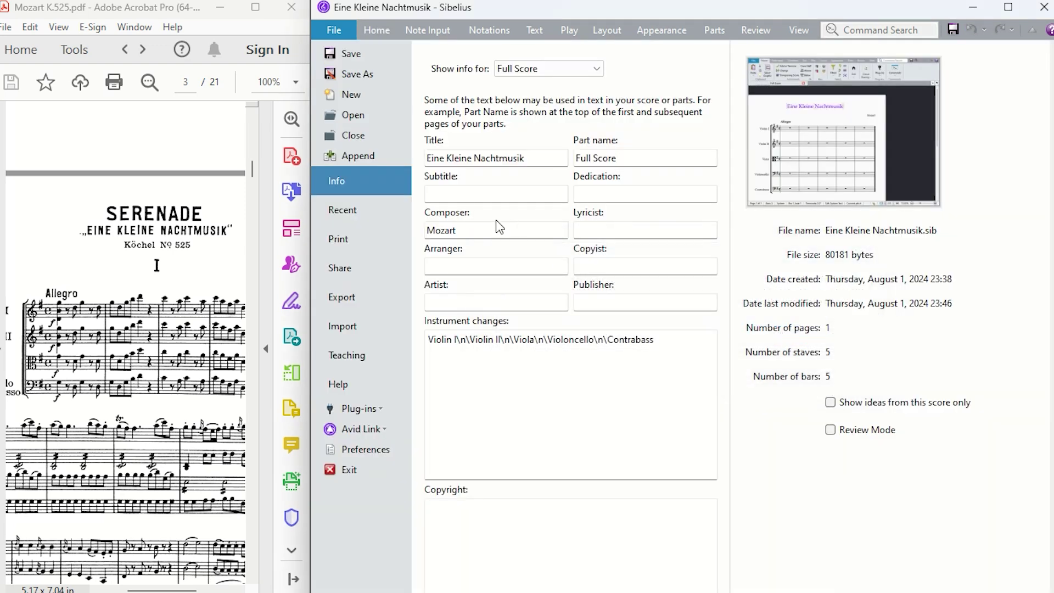
left_click_drag(546, 163, 454, 151)
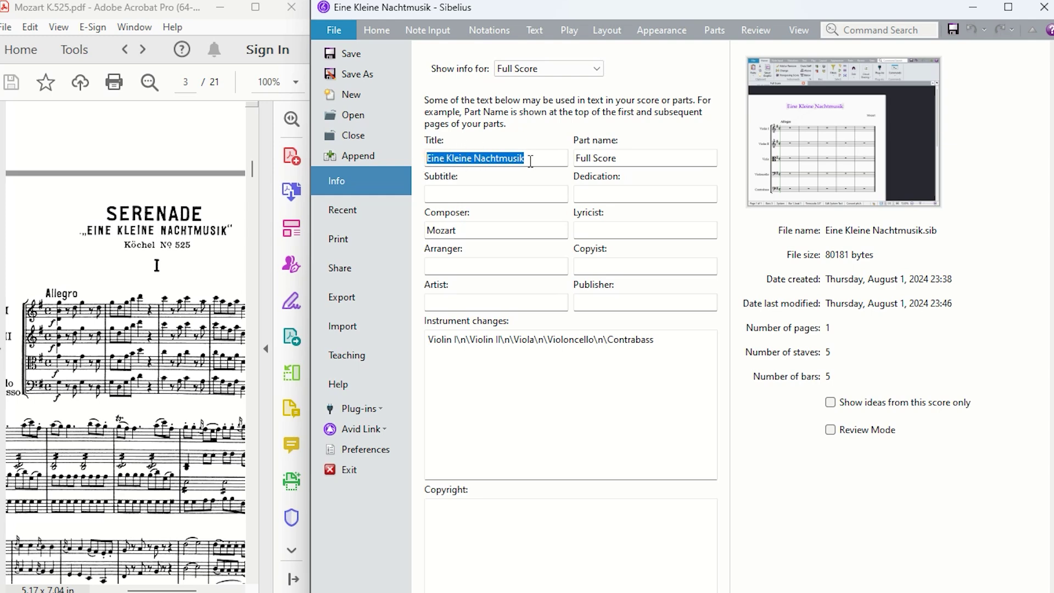
key("BackSpace")
type("Serenade")
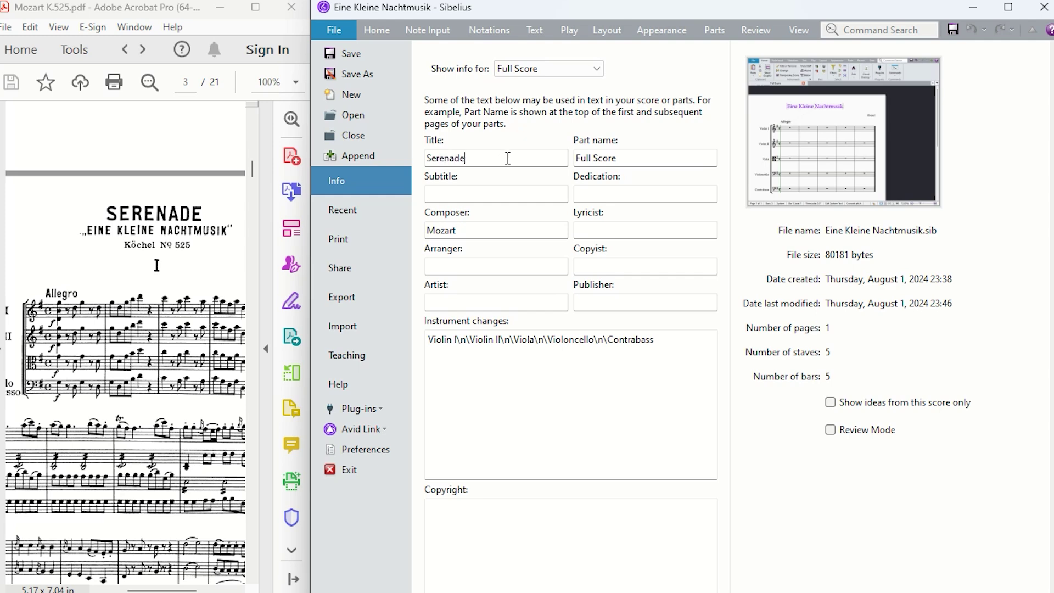
left_click(365, 55)
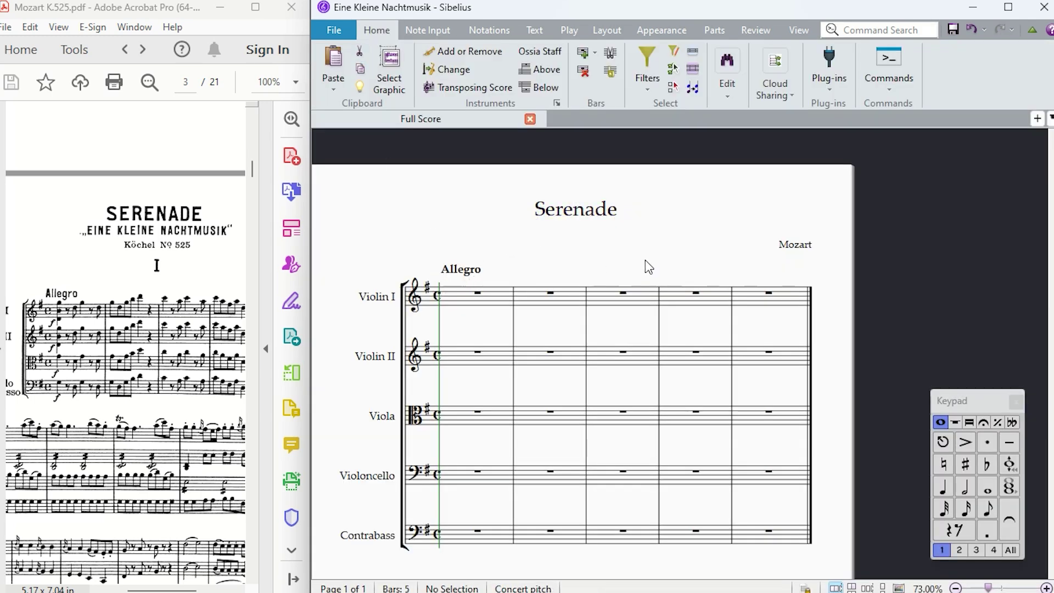
- Nudge the Serenade title slightly upward and check the reference PDF
left_click(598, 203)
left_click_drag(598, 204, 598, 198)
left_click(558, 267)
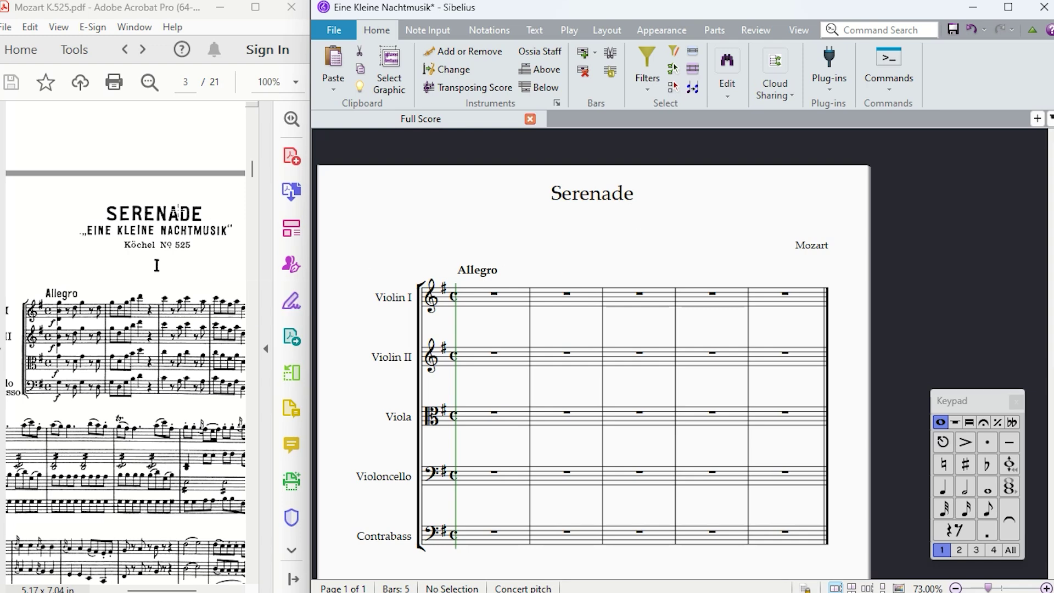
left_click(165, 253)
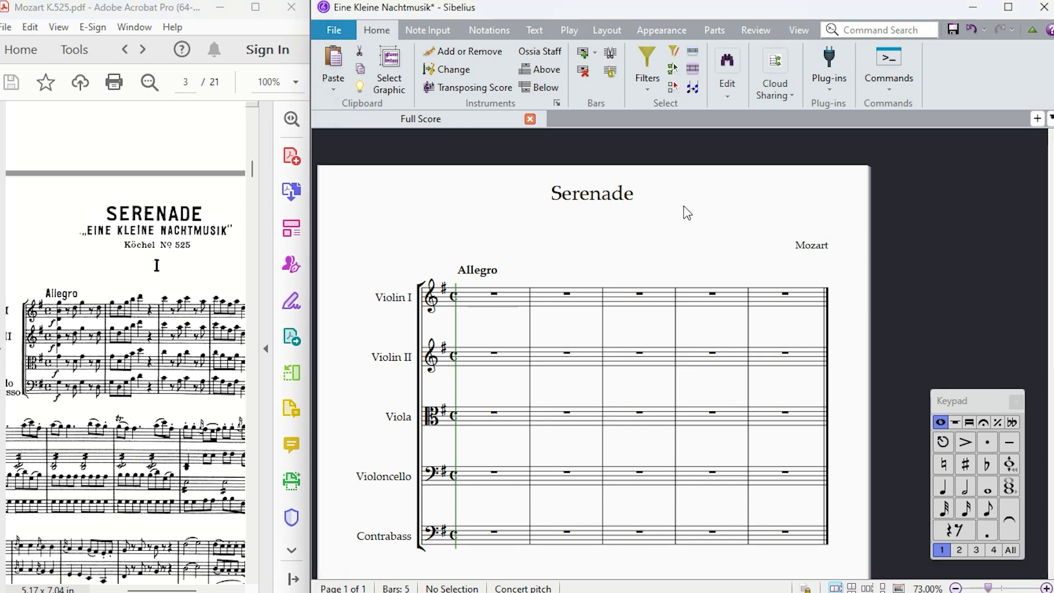
- Alt-drag a duplicate of the Serenade title onto a line just below it
left_click(605, 199)
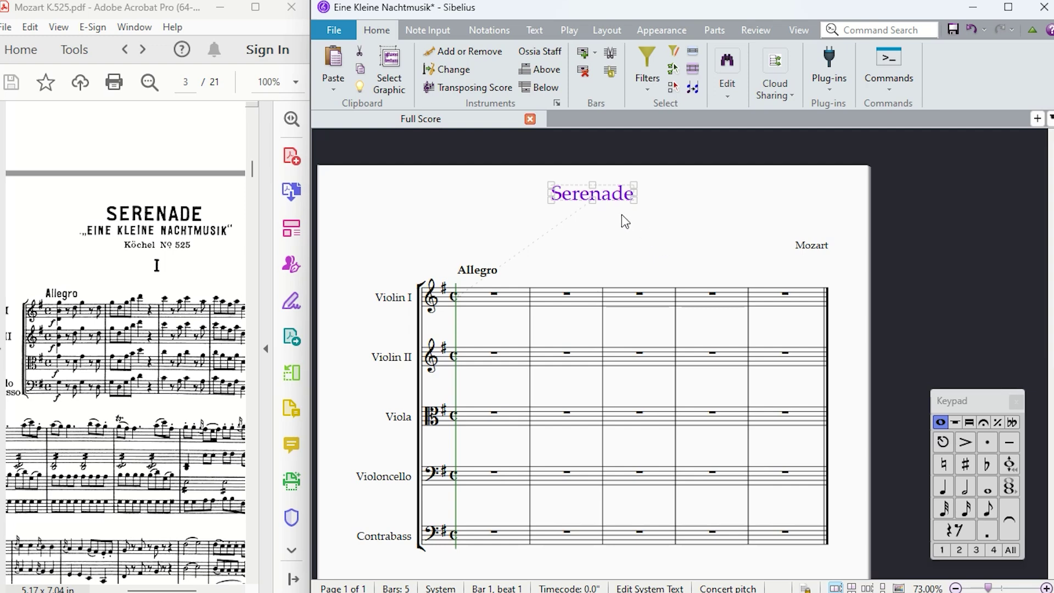
key("alt")
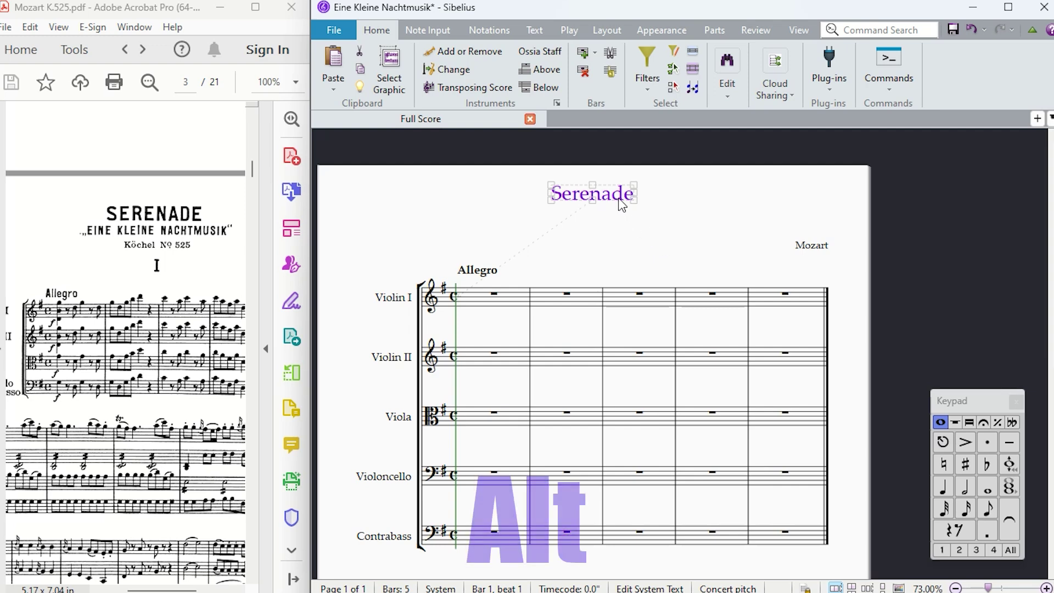
left_click_drag(619, 200, 618, 205)
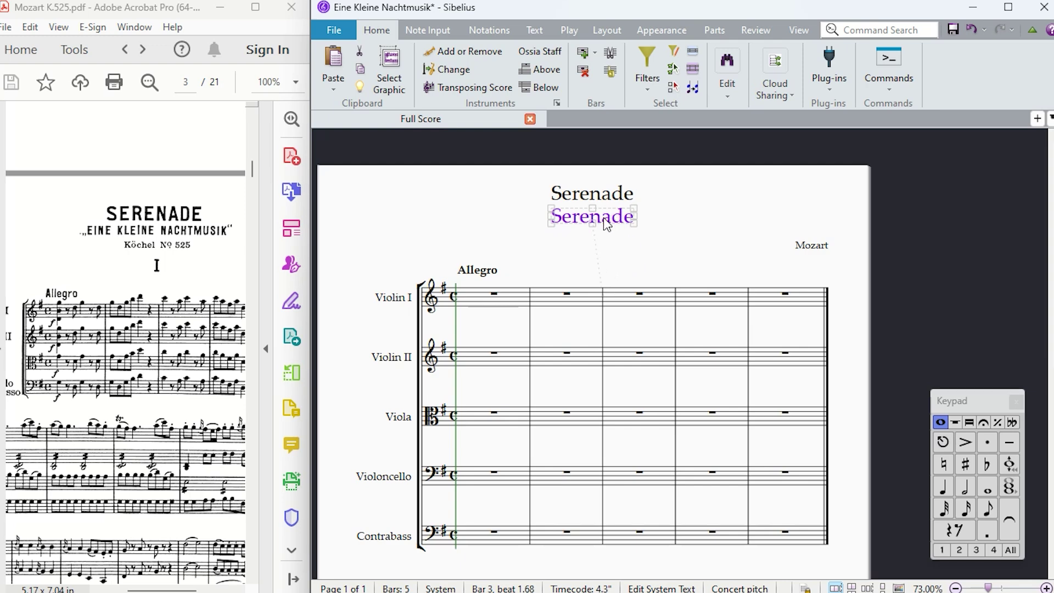
mouse_move(608, 222)
left_mouse_down()
mouse_move(522, 233)
mouse_move(394, 218)
left_mouse_up()
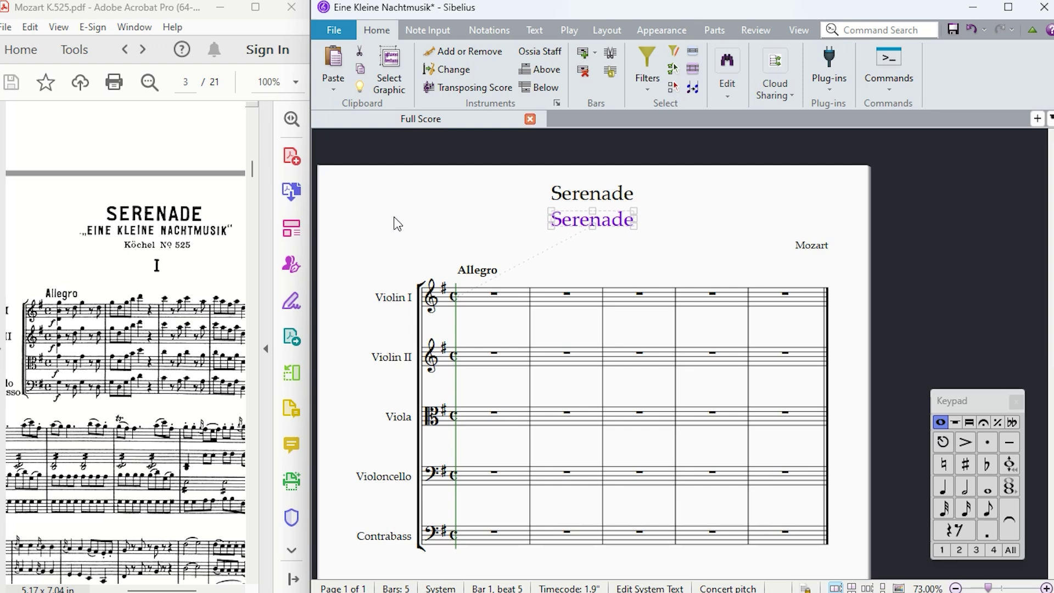
left_click(660, 250)
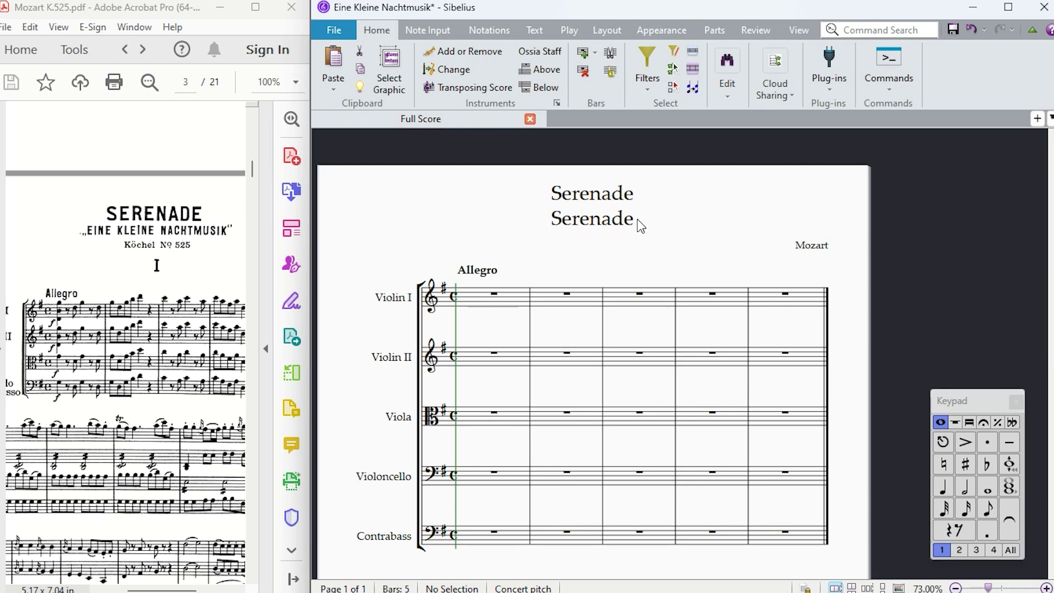
- Save the score, then open the copied Serenade line to edit its title code in place
double_click(622, 227)
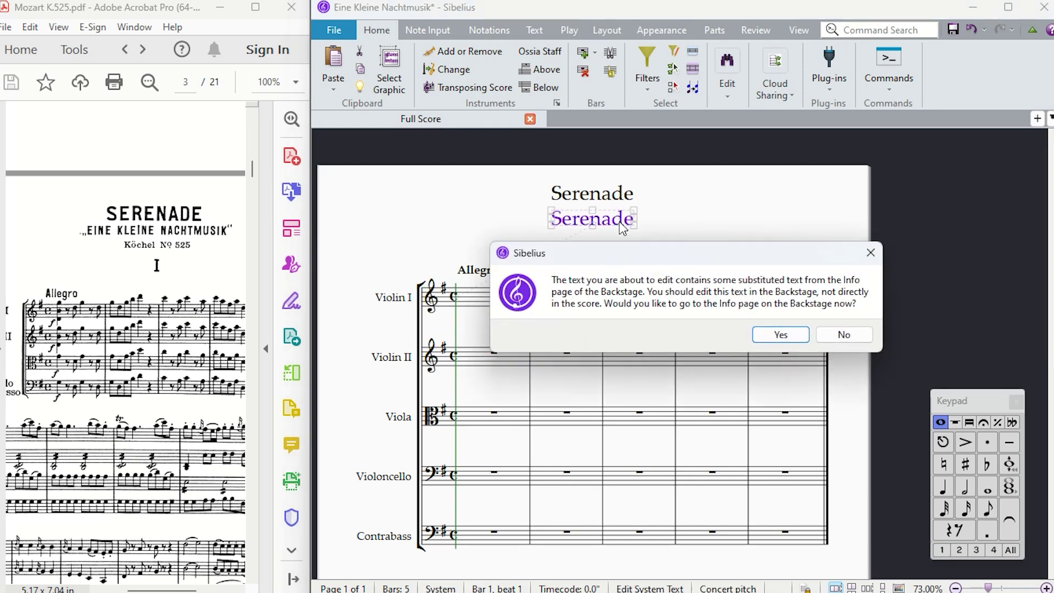
left_click(781, 334)
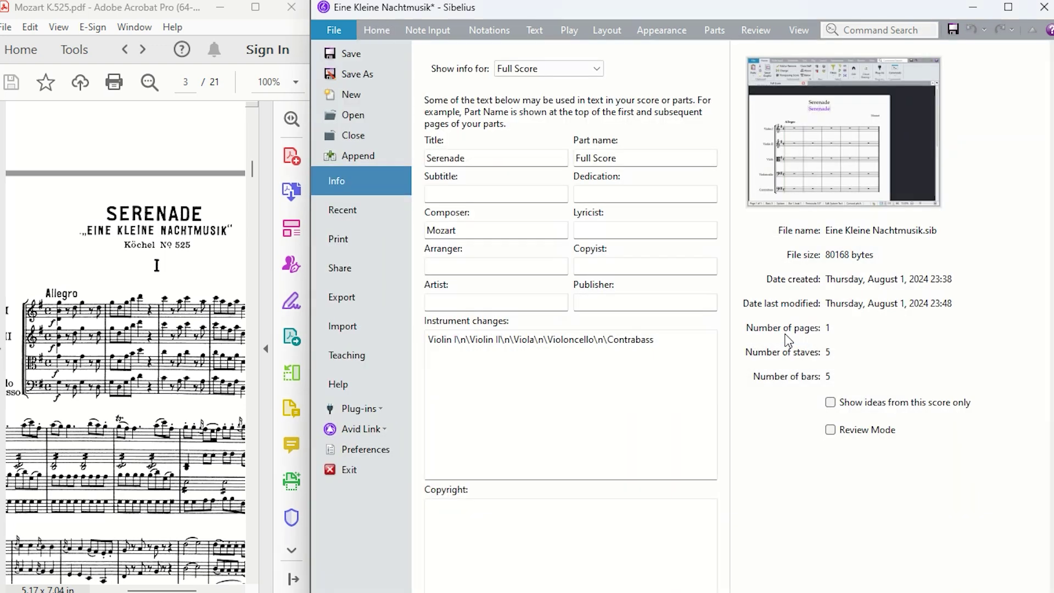
left_click_drag(488, 158, 440, 158)
left_click(503, 157)
left_click(375, 55)
left_click(690, 231)
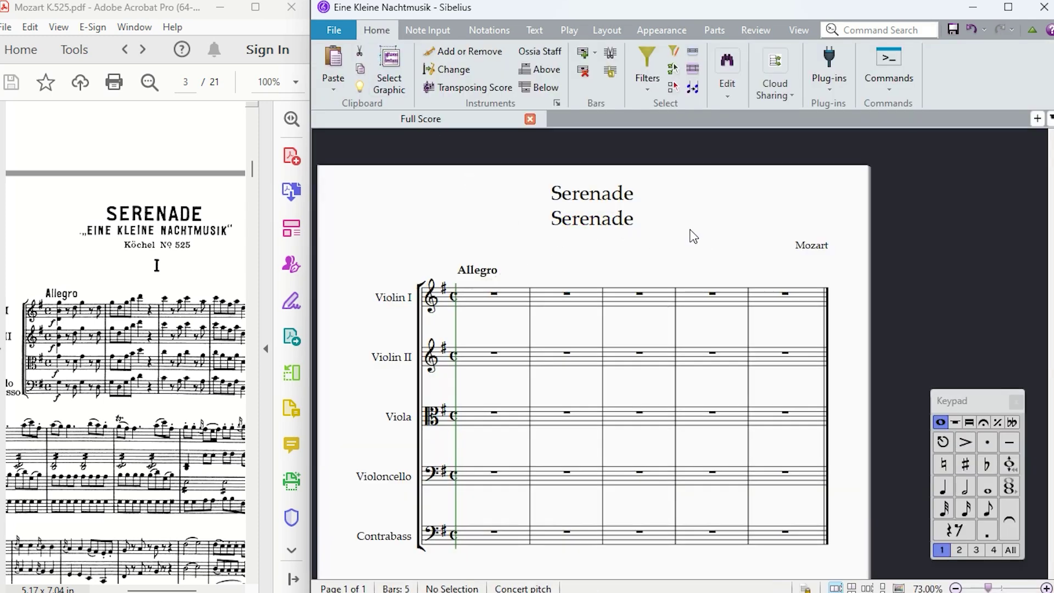
double_click(612, 224)
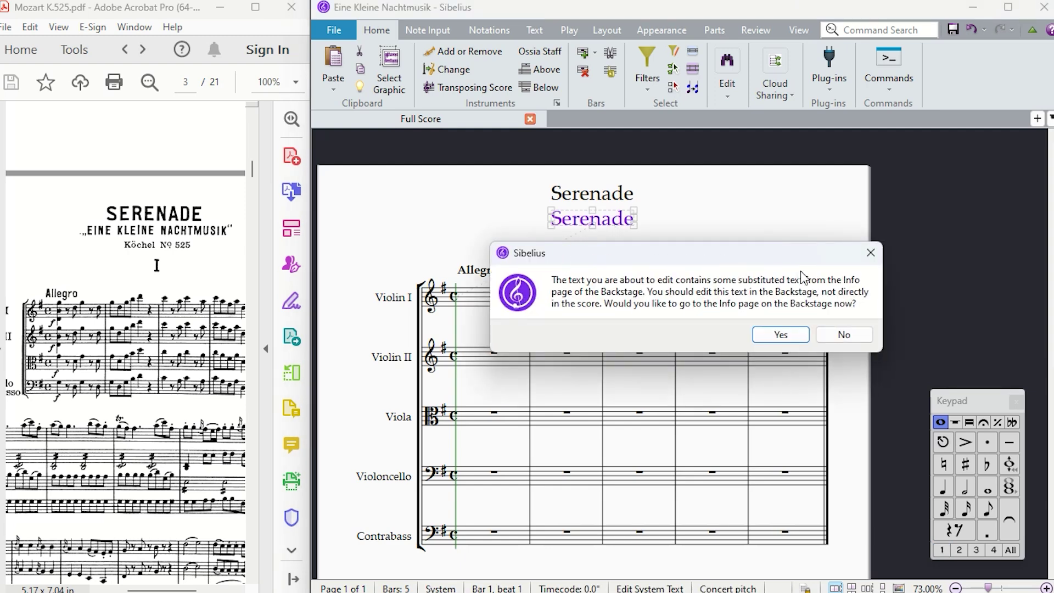
left_click(844, 333)
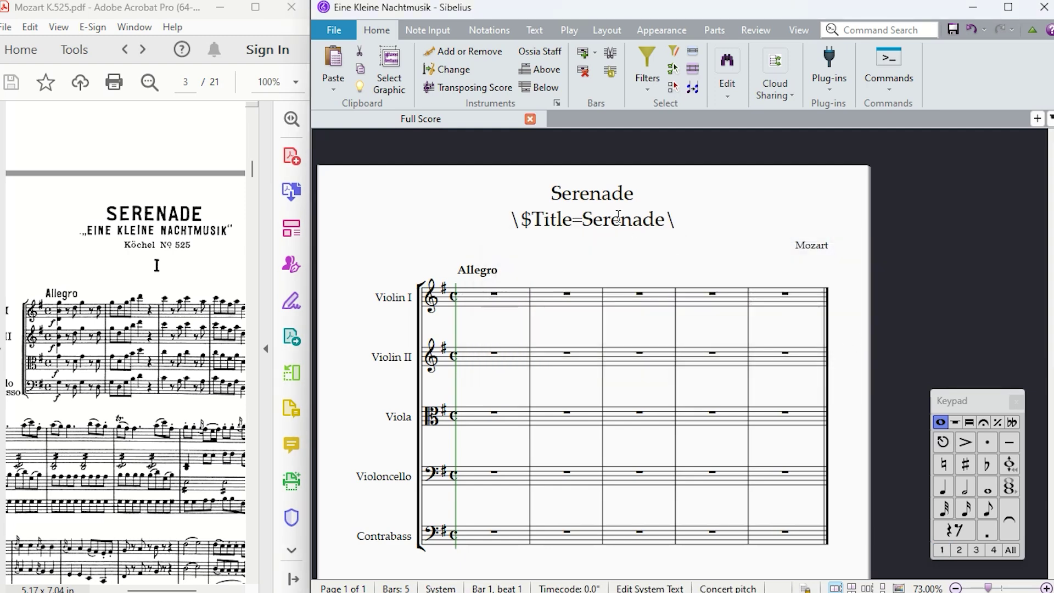
- Replace the copied line's \$Title\ code with 'Eine Kleine Nachtmusik' and reselect it
key("ctrl+a")
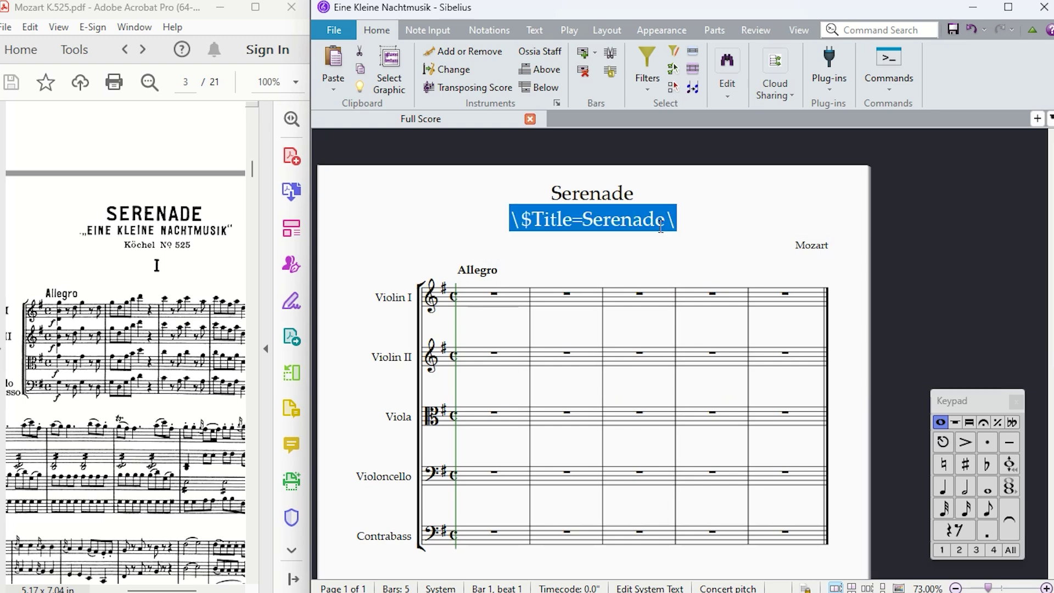
type("Eine Kleine Nachtmusik")
left_click(755, 215)
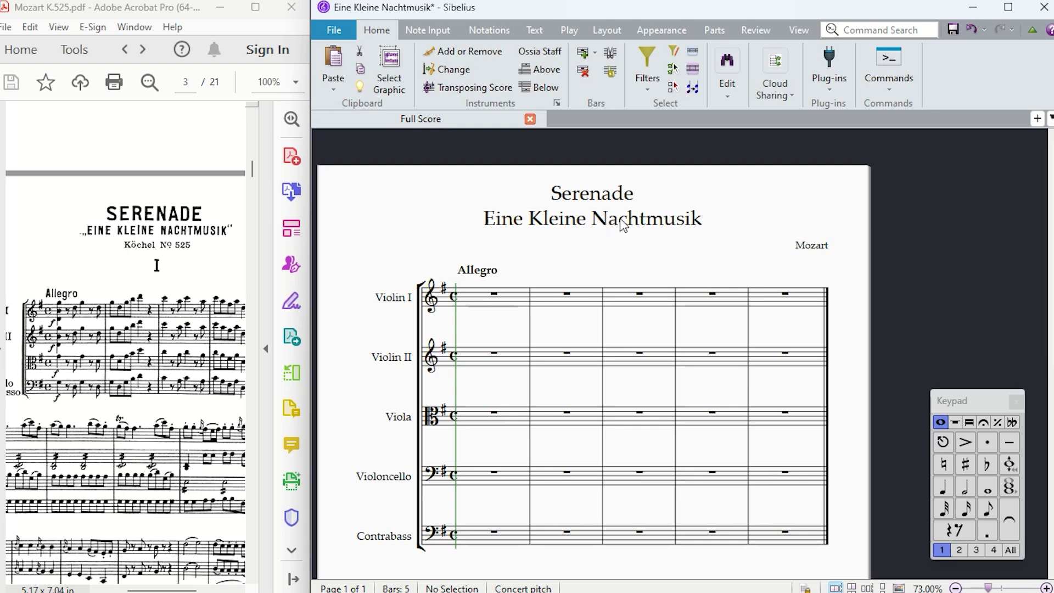
key("shift+t")
left_click(792, 357)
left_click(651, 220)
- Duplicate the subtitle onto a new line below and change its text to 'I'
key("alt")
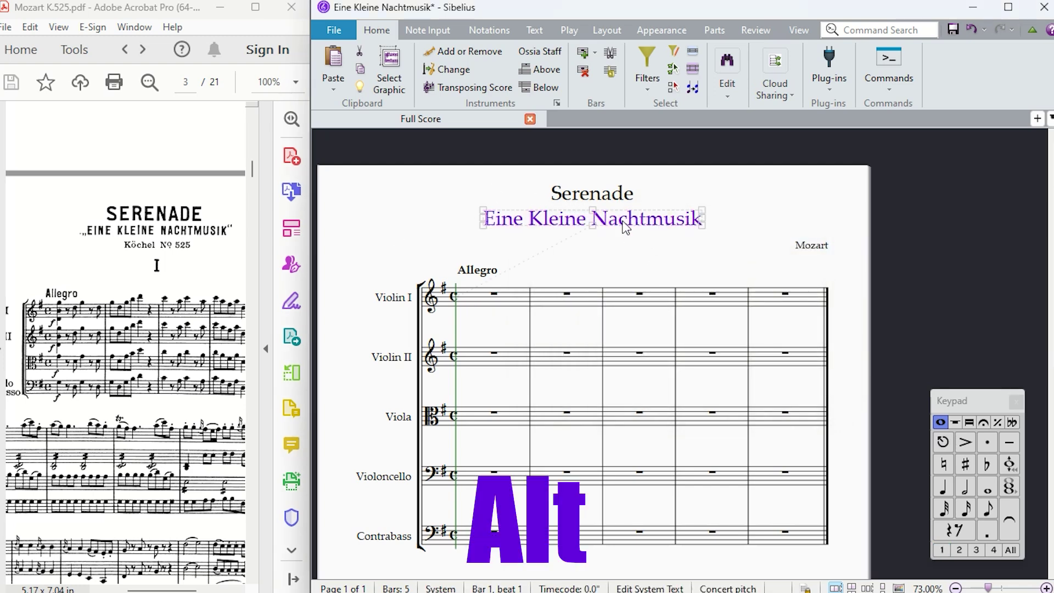
left_click_drag(626, 228, 649, 268)
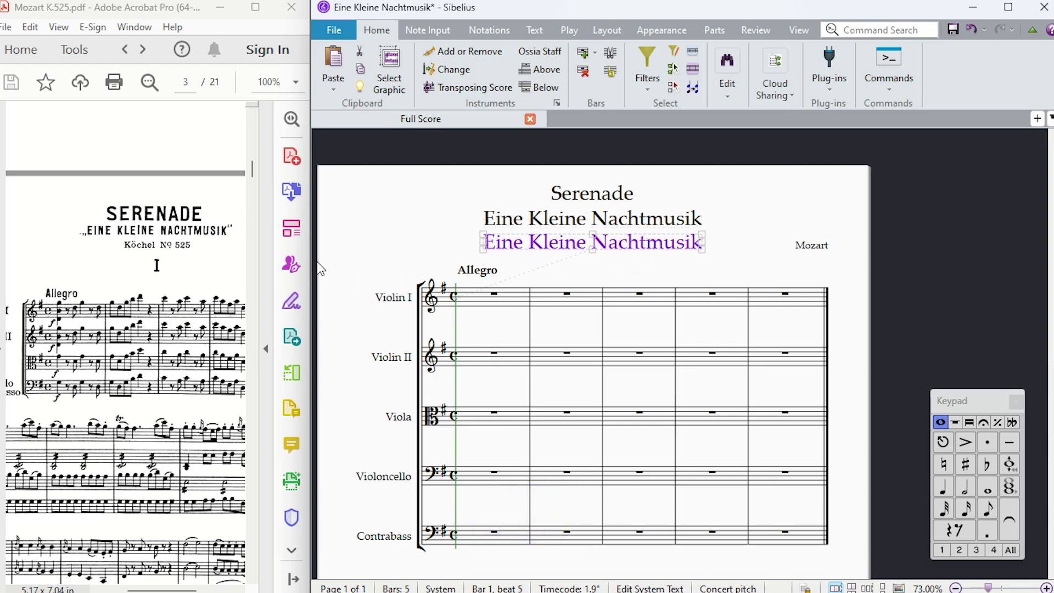
double_click(604, 247)
key("ctrl+a")
key("BackSpace")
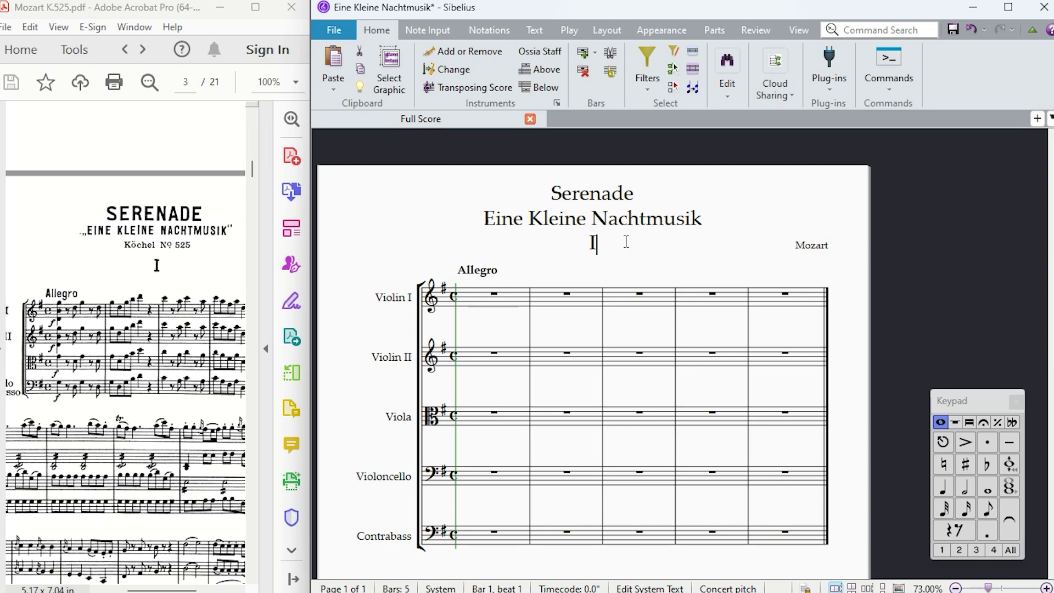
left_click(748, 203)
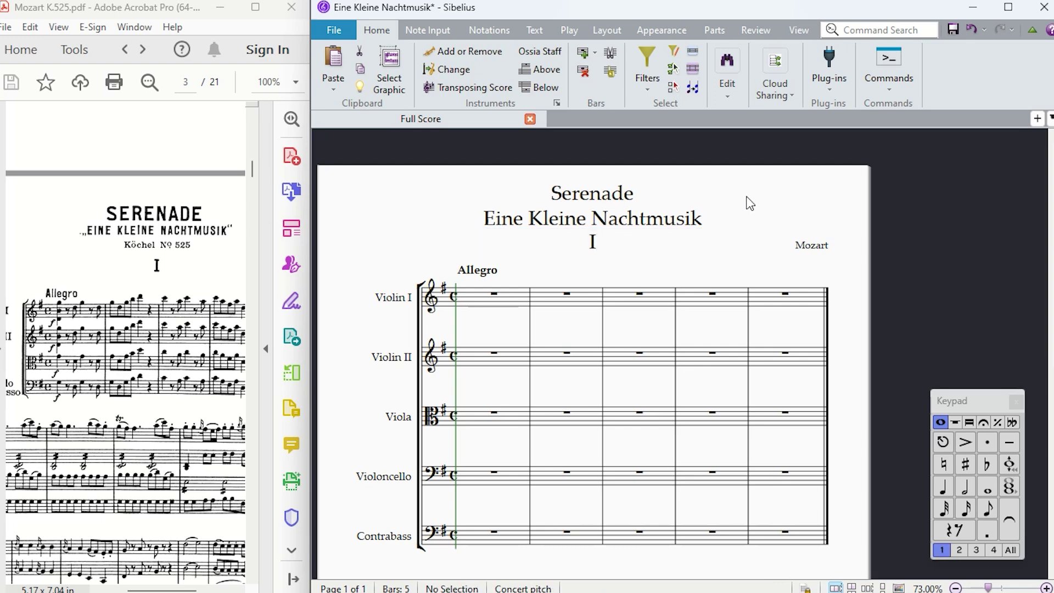
- Make the Serenade title bold
left_click(562, 195)
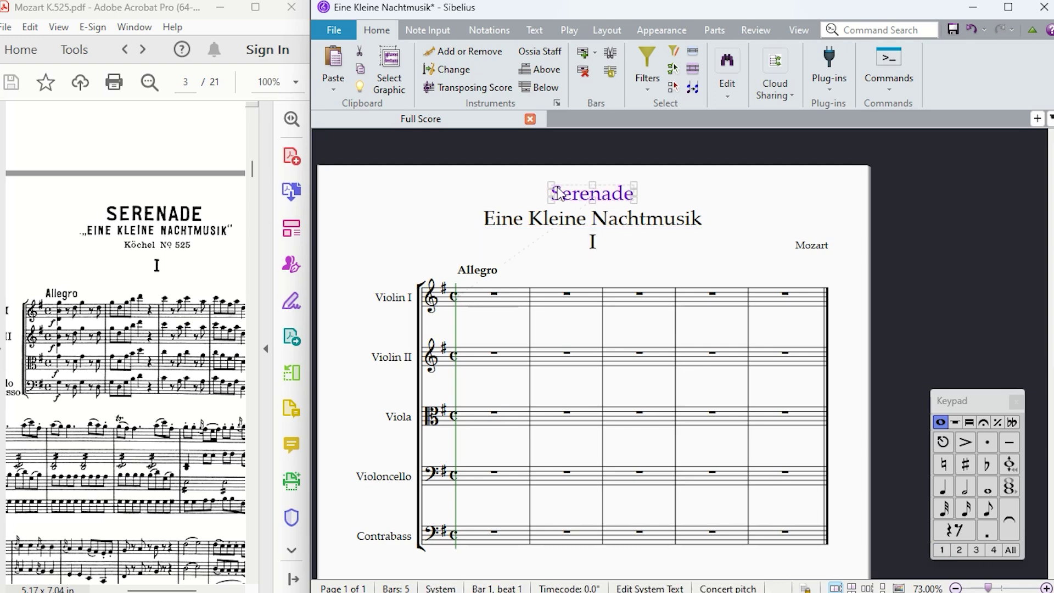
left_click(534, 30)
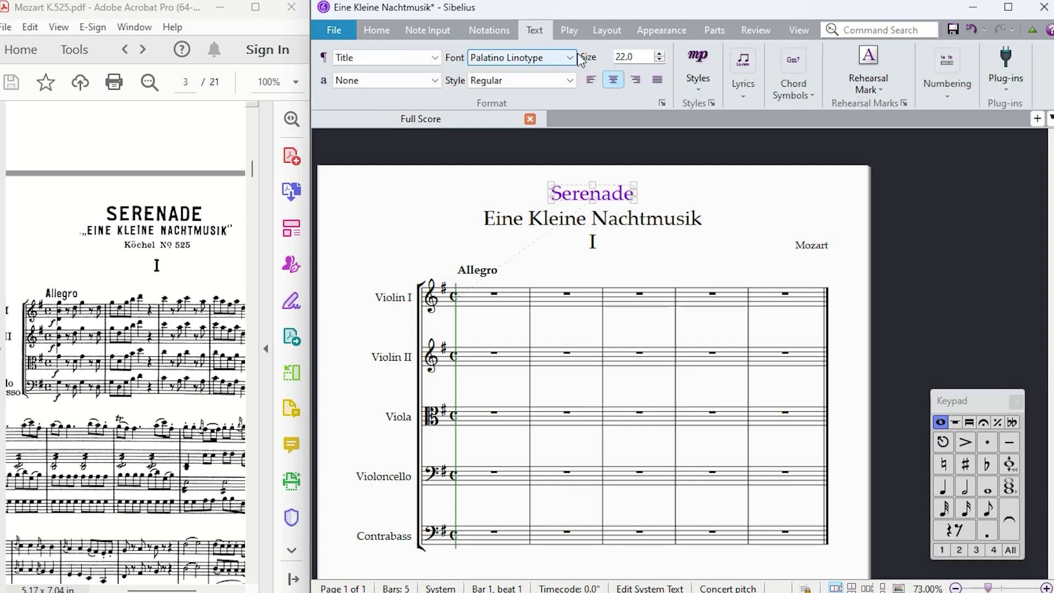
left_click(502, 83)
left_click(480, 106)
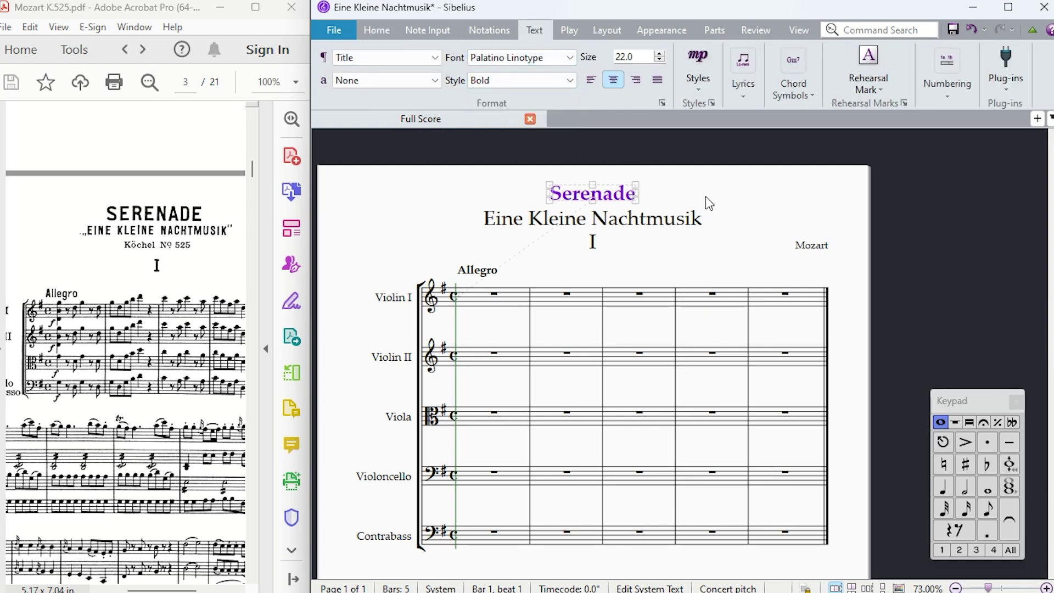
- Set the Eine Kleine Nachtmusik subtitle to size 16 and bold
left_click(659, 218)
left_click_drag(638, 56, 592, 66)
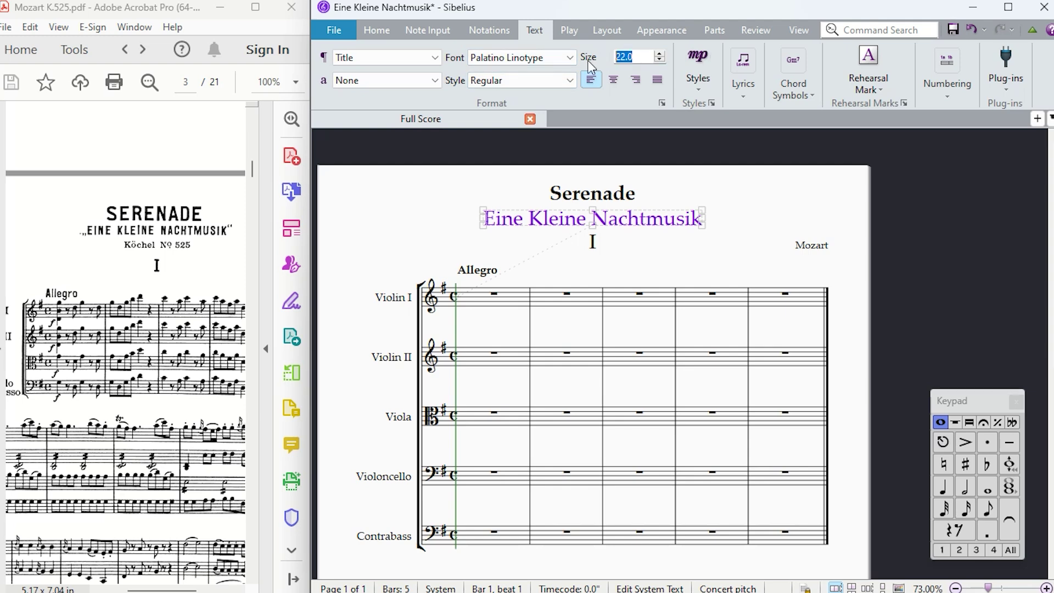
type("16")
key("Return")
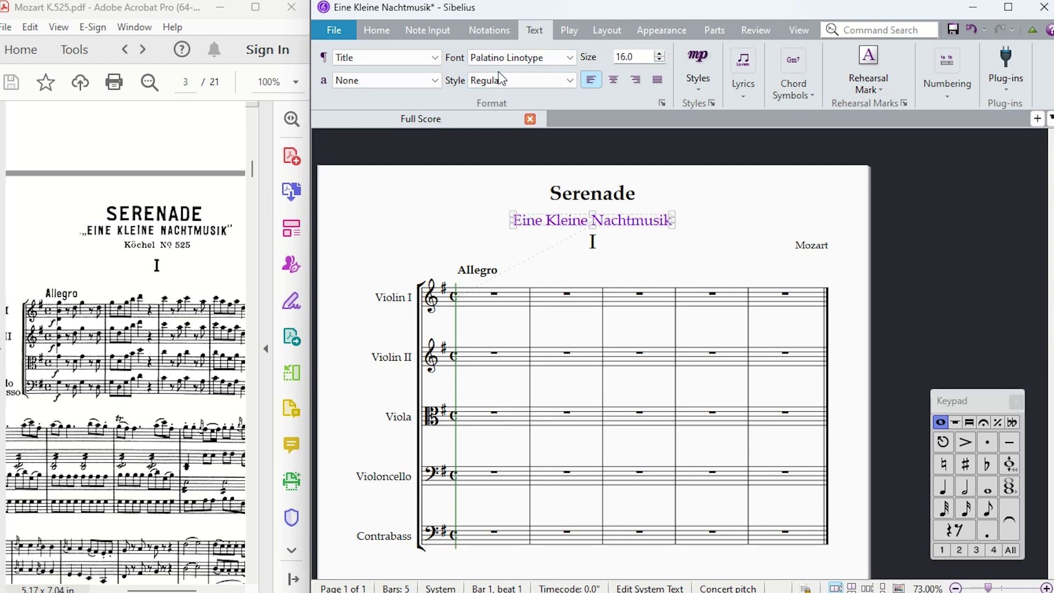
left_click(502, 80)
left_click(527, 106)
- Make the movement number 'I' bold
left_click(616, 241)
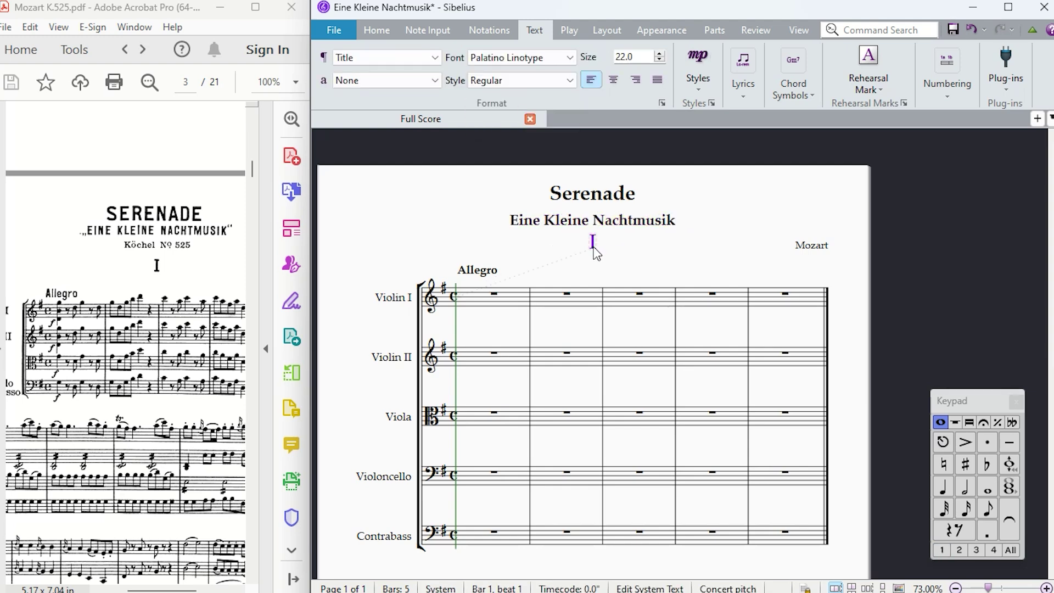
left_click(558, 84)
left_click(530, 106)
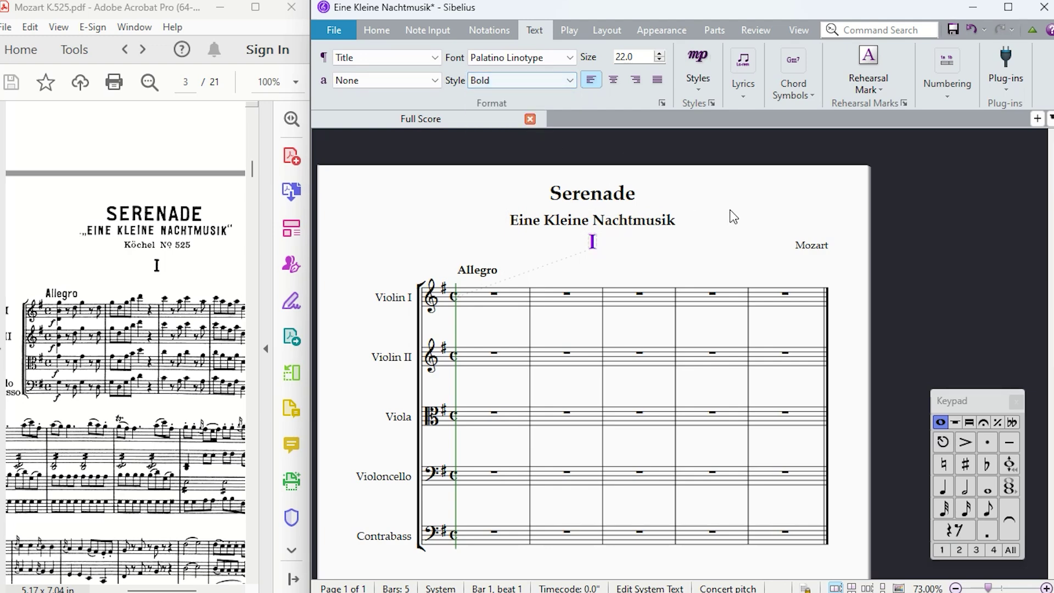
left_click(735, 215)
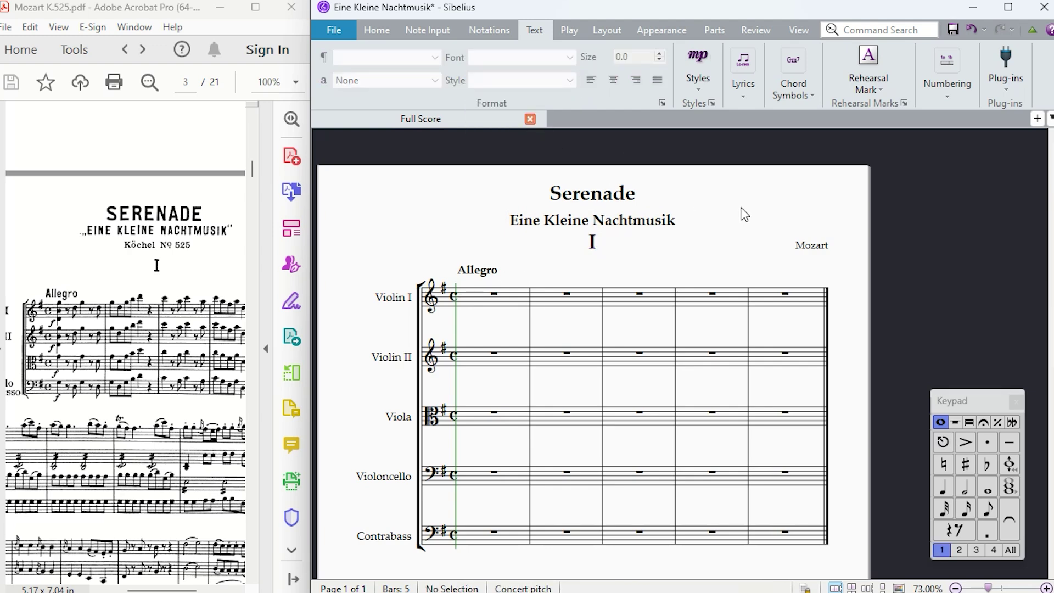
double_click(823, 249)
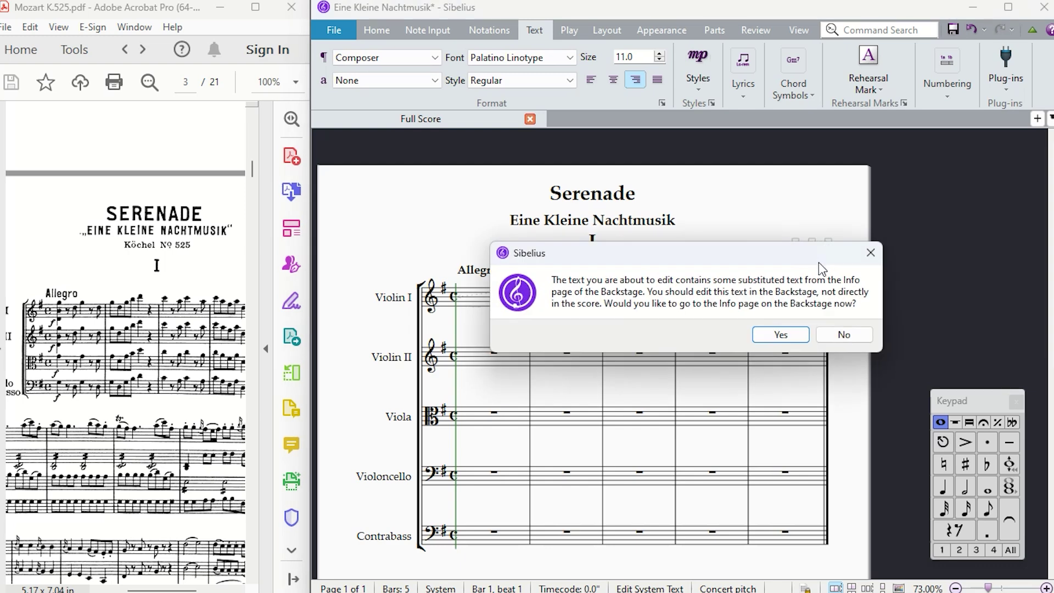
- Put 'W. A.' before Mozart in the Info-page Composer field and save the score
left_click(797, 335)
left_click_drag(471, 227, 379, 226)
left_click(514, 226)
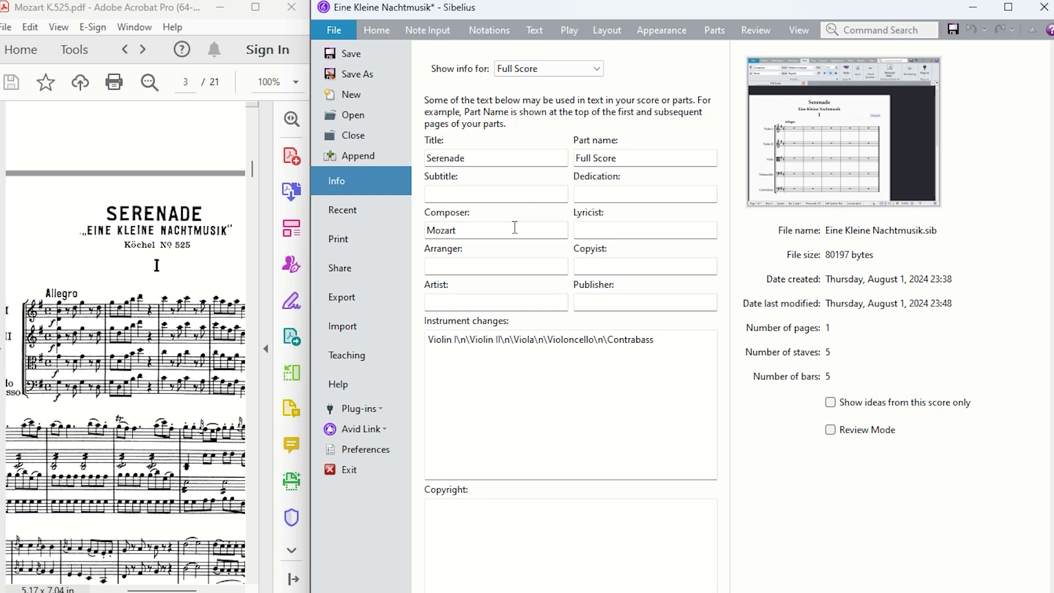
type("W. A")
type(".")
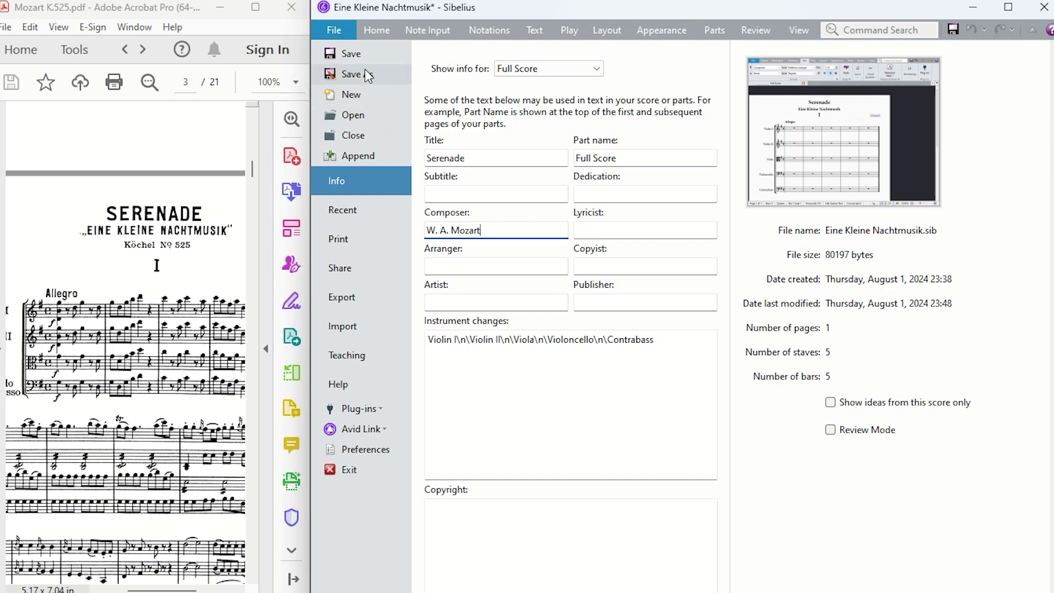
left_click(351, 54)
key("Escape")
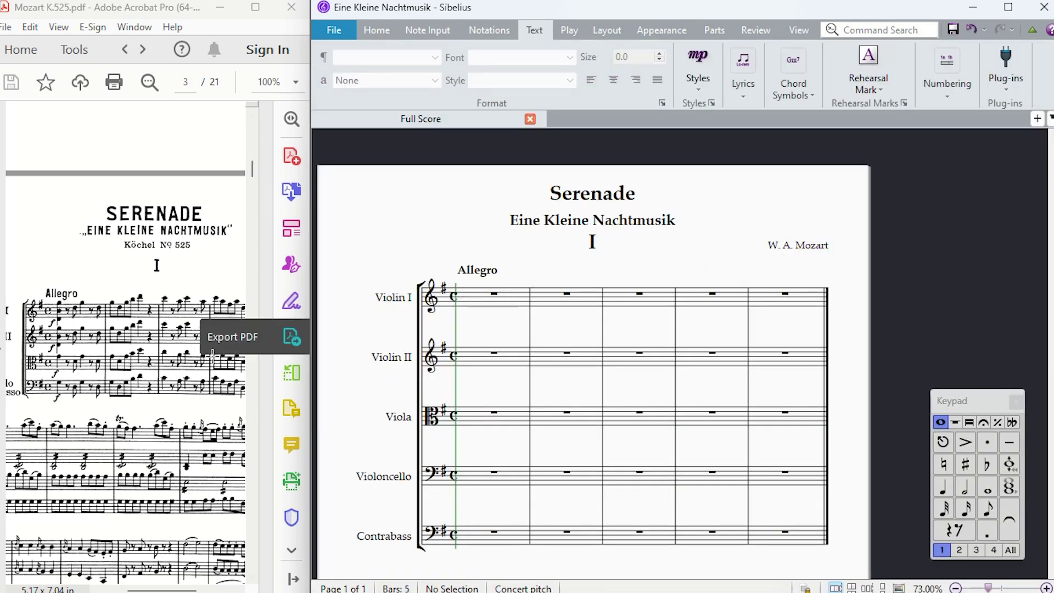
- Duplicate the W. A. Mozart credit and nudge the copy into place directly beneath it
left_click_drag(162, 590, 199, 590)
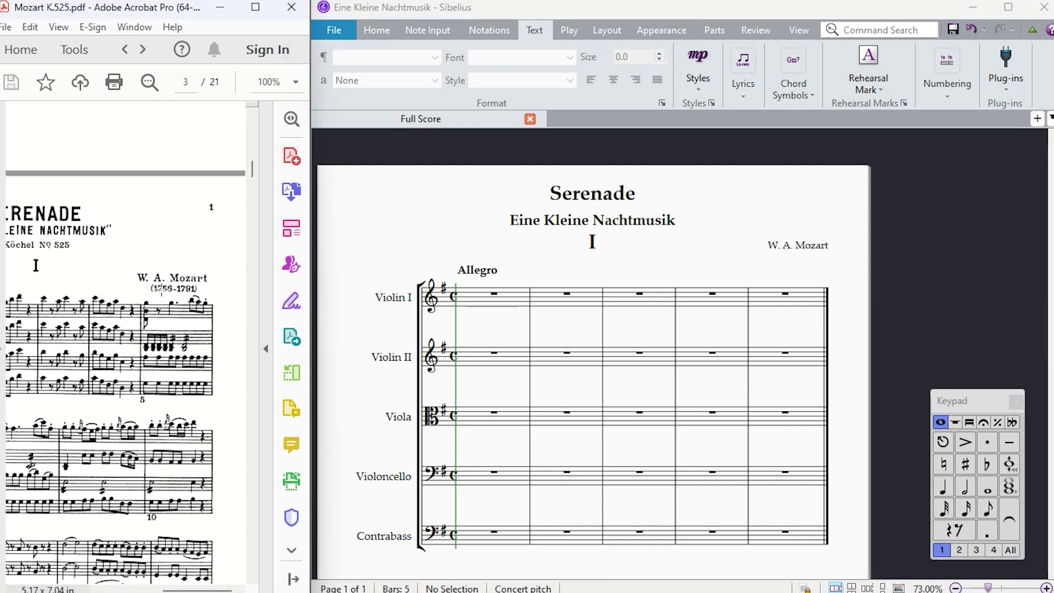
left_click(817, 246)
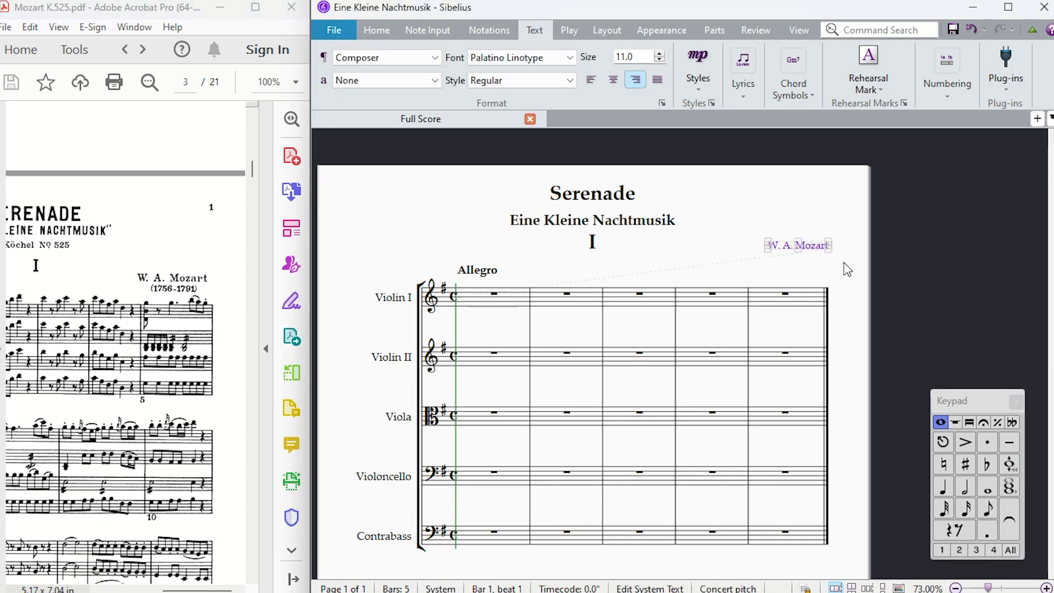
key("alt")
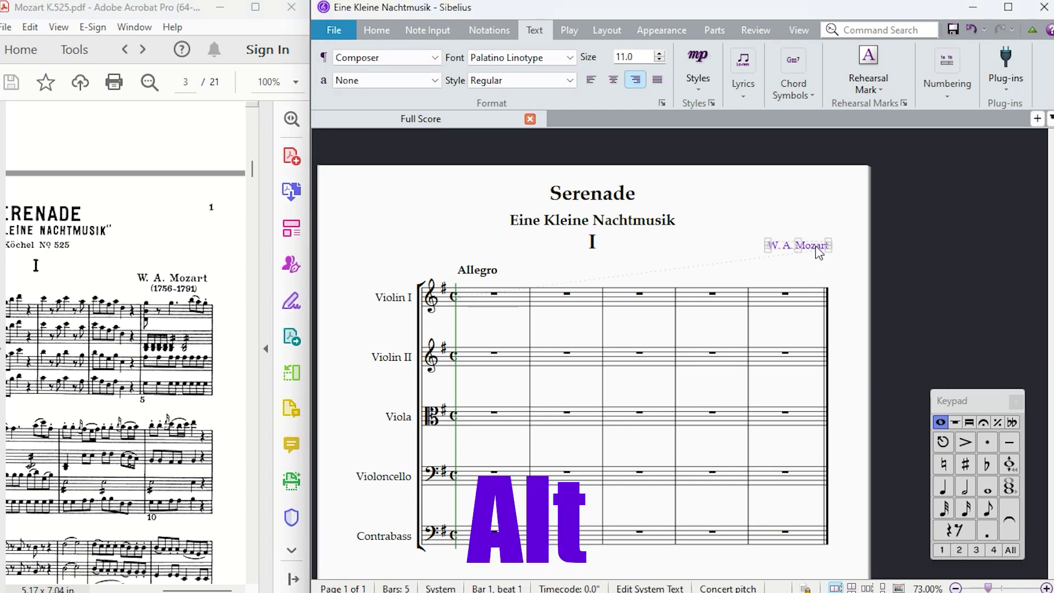
left_click(814, 267, "alt")
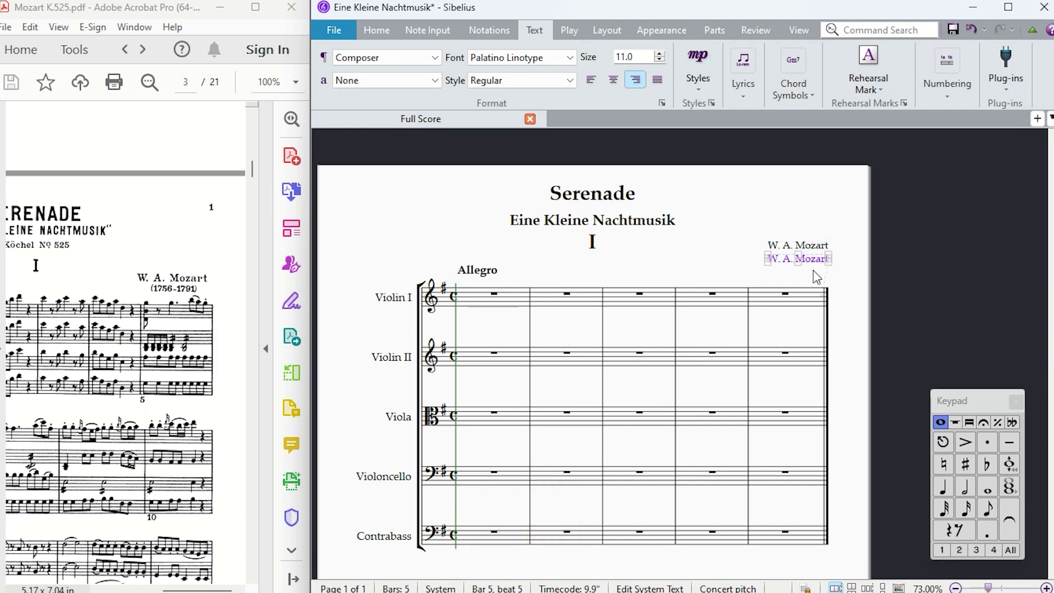
key("Up")
key("Down")
key("Down")
key("Down")
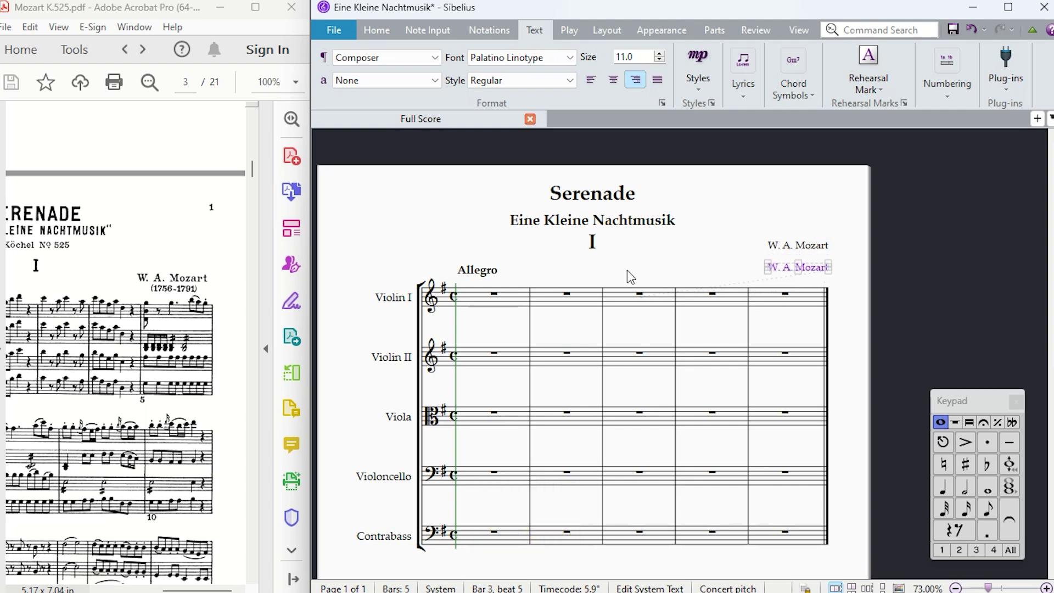
key("Down")
key("Up")
key("Up")
key("Up")
key("Up")
key("Up")
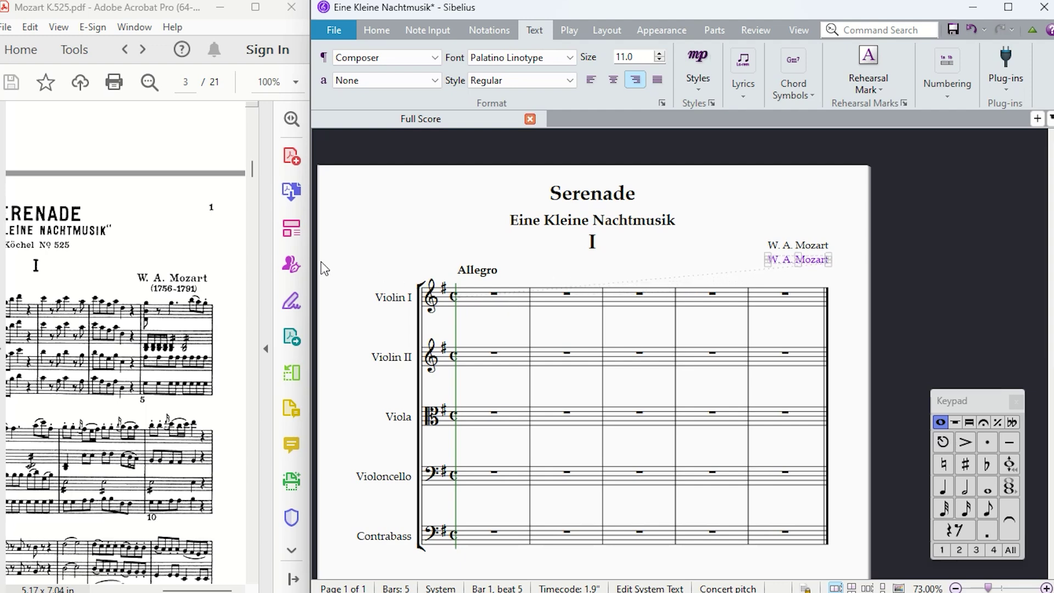
key("Escape")
double_click(802, 261)
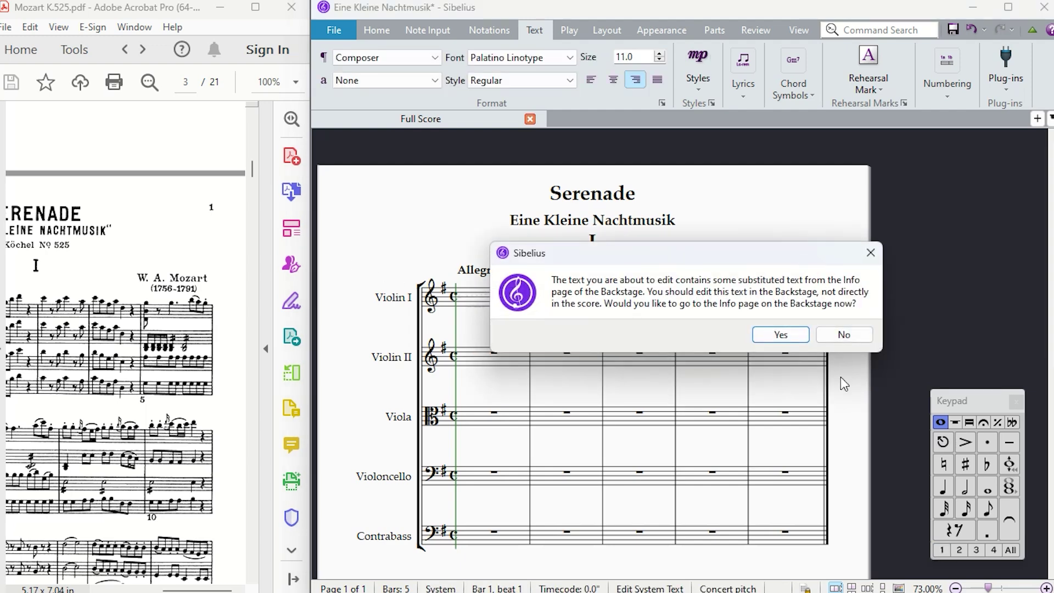
- Edit the copied credit in place, replacing its code with the dates (1756-1791)
left_click(854, 338)
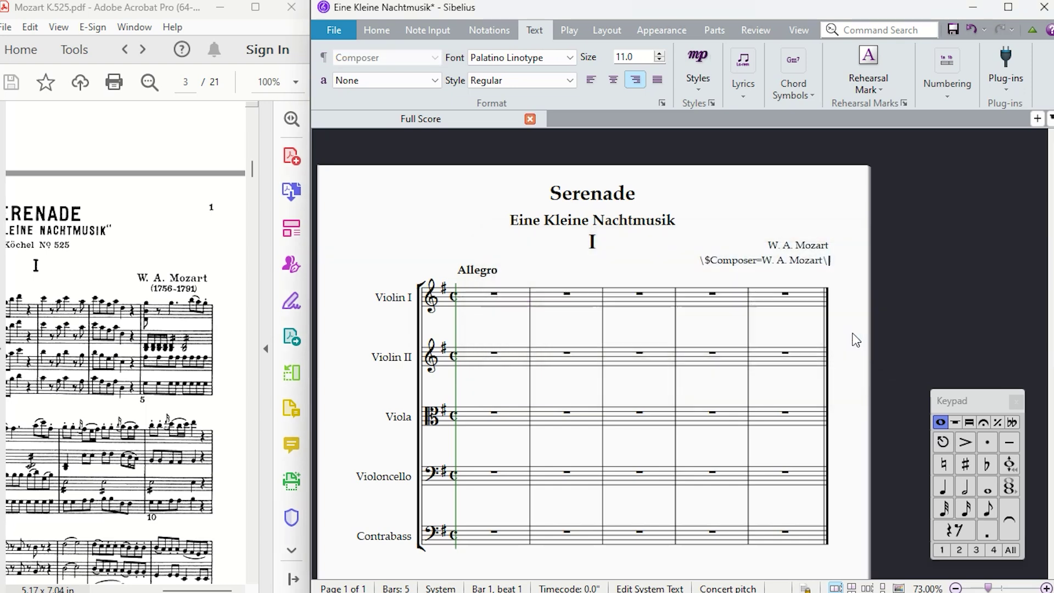
key("ctrl+a")
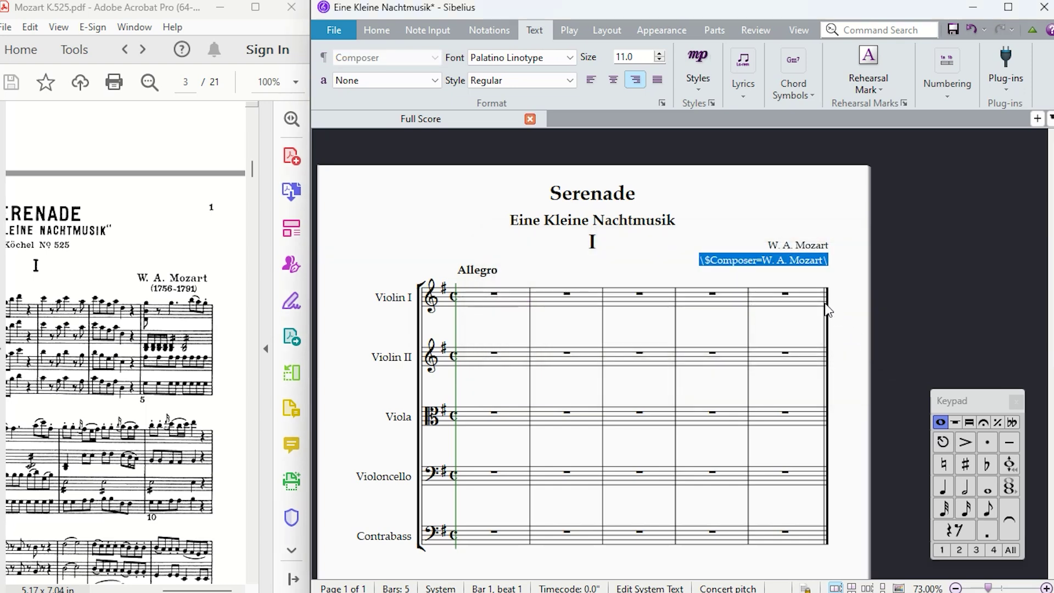
type("(1756")
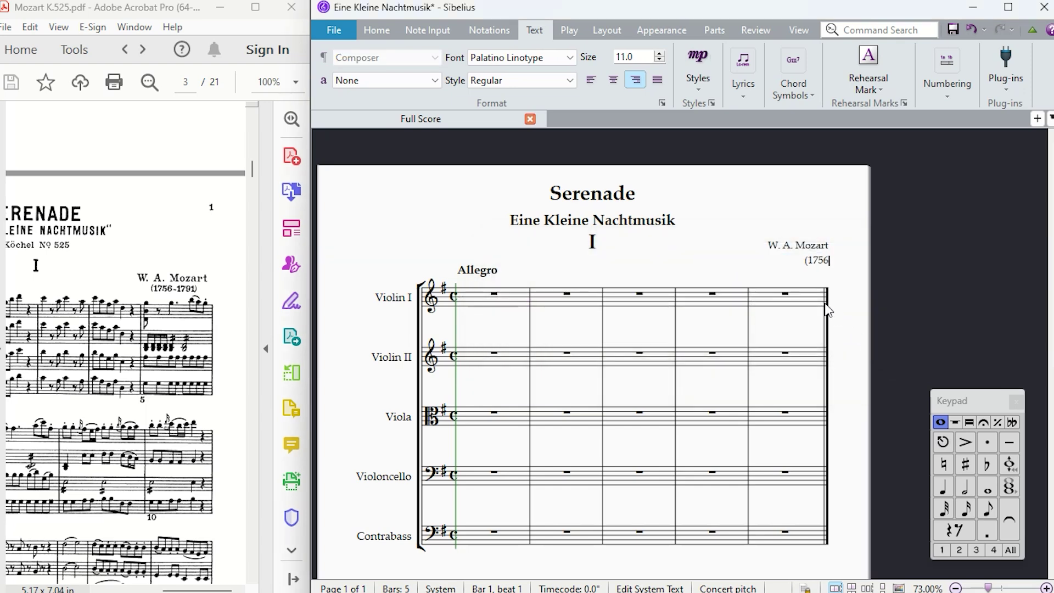
type("-1791")
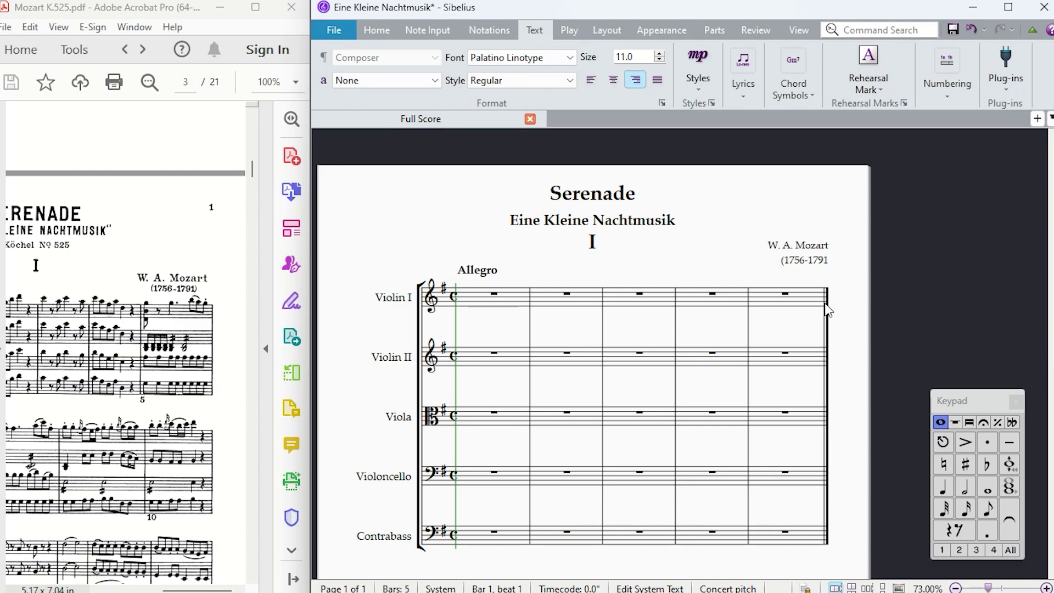